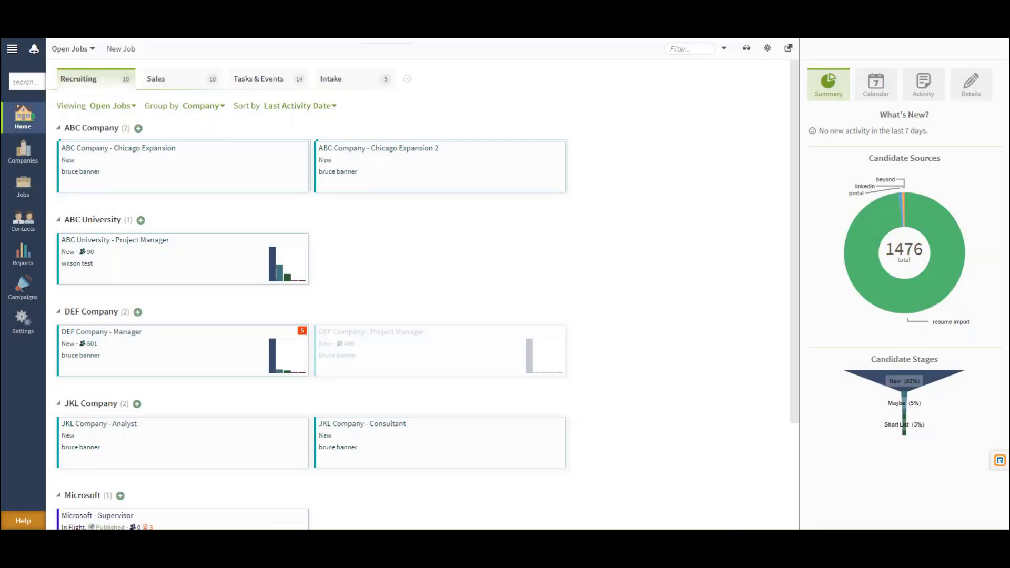
Select the first 13 recent contacts and view the actions available for them
left_click(15, 227)
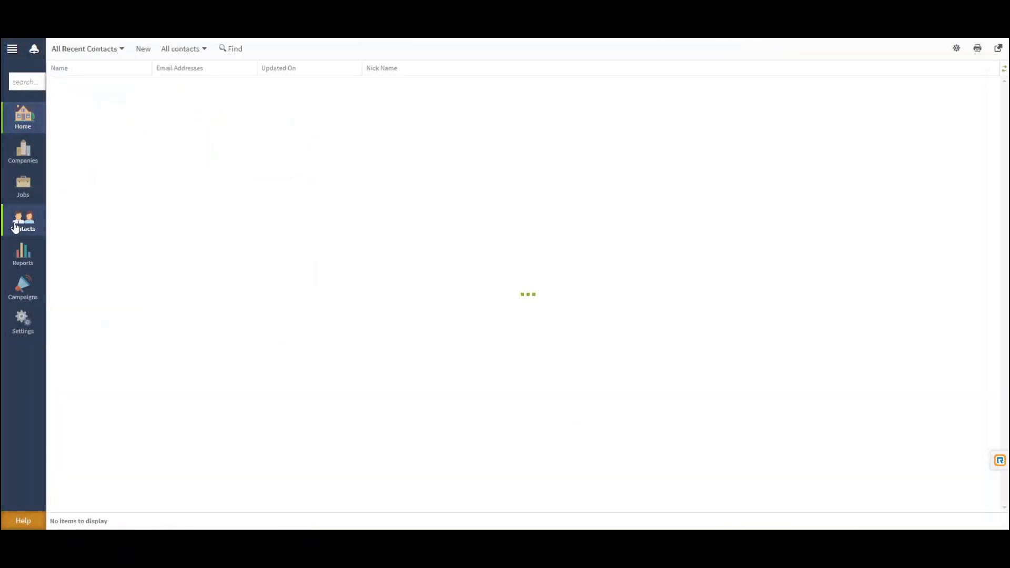
left_click_drag(122, 89, 130, 284)
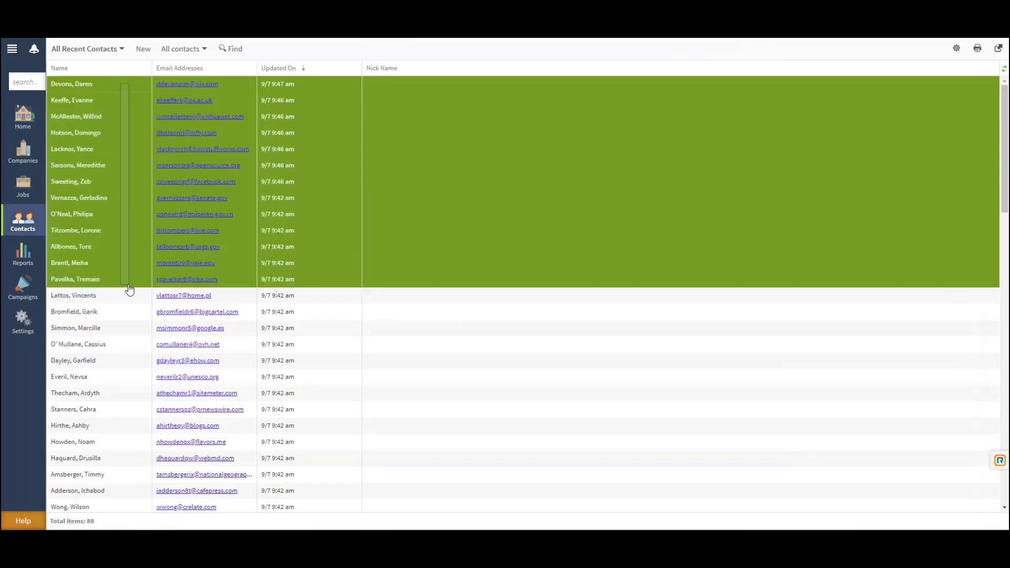
left_click(178, 50)
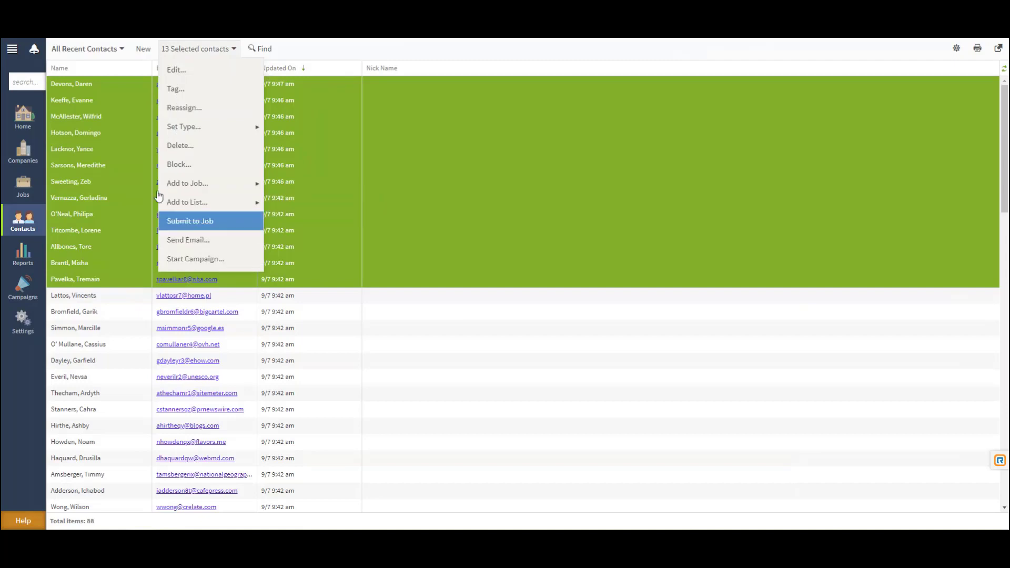
Search contacts for 'sales', then check the All Contacts and saved-search menus
left_click(37, 82)
type("sales")
key("Return")
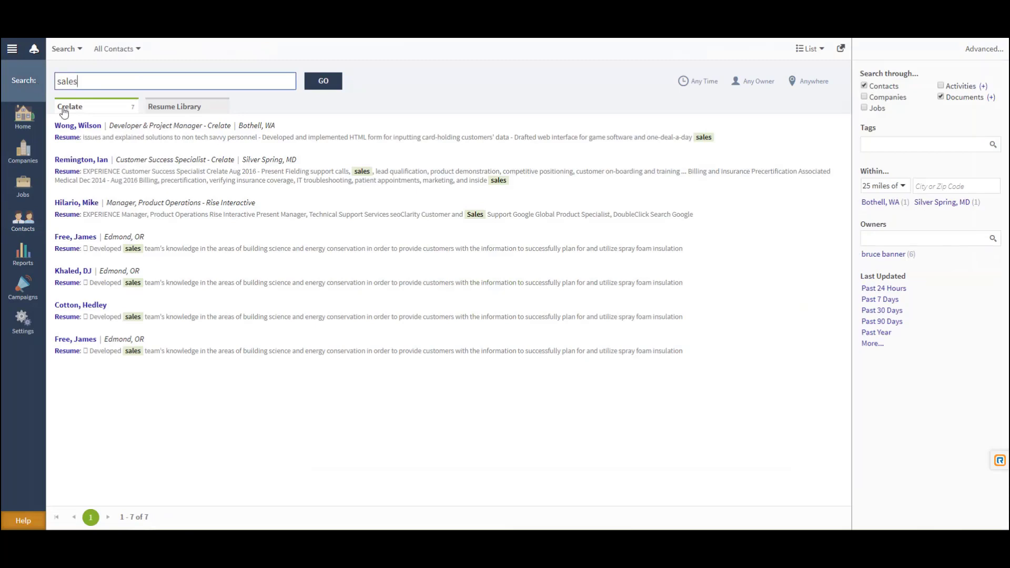
left_click(115, 50)
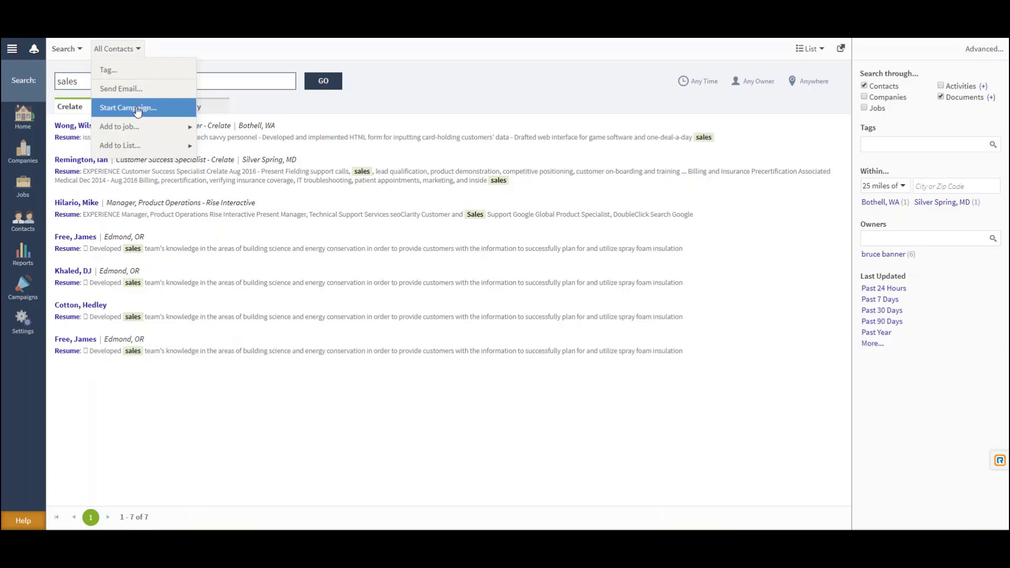
left_click(64, 48)
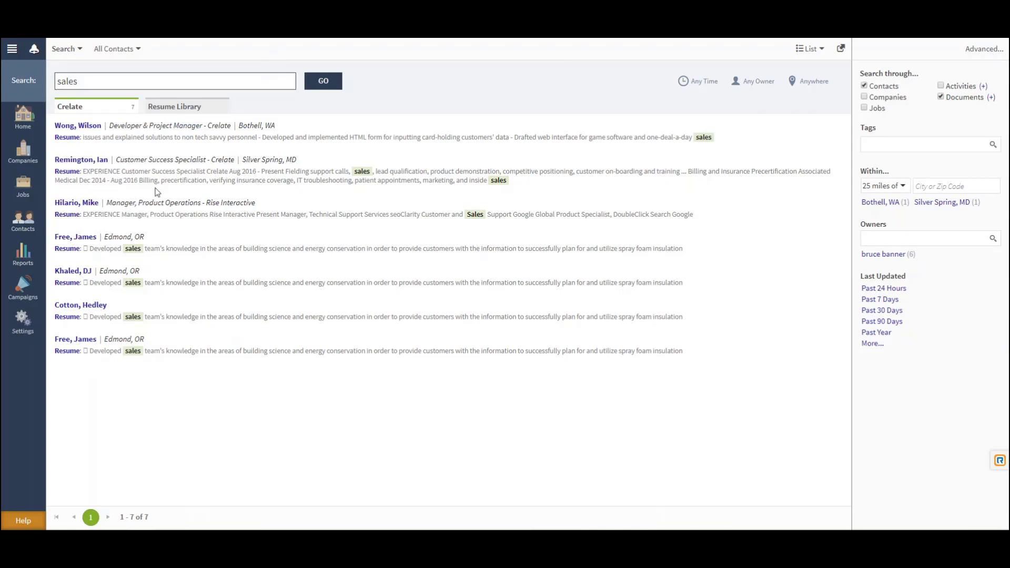
Start a new email campaign named 'Tester Contacts' and move to choosing recipients
left_click(15, 291)
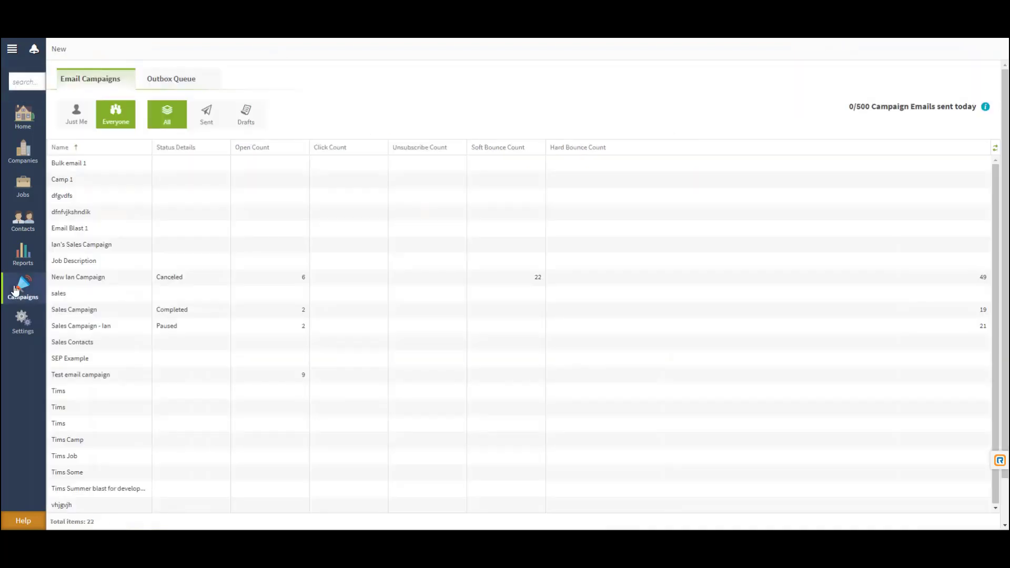
left_click(58, 49)
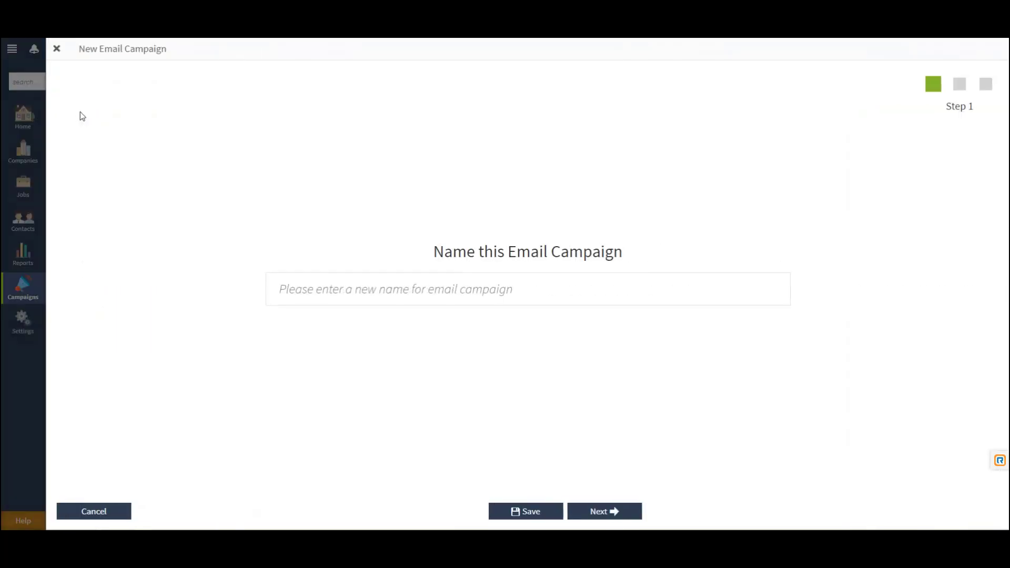
key("ctrl+v")
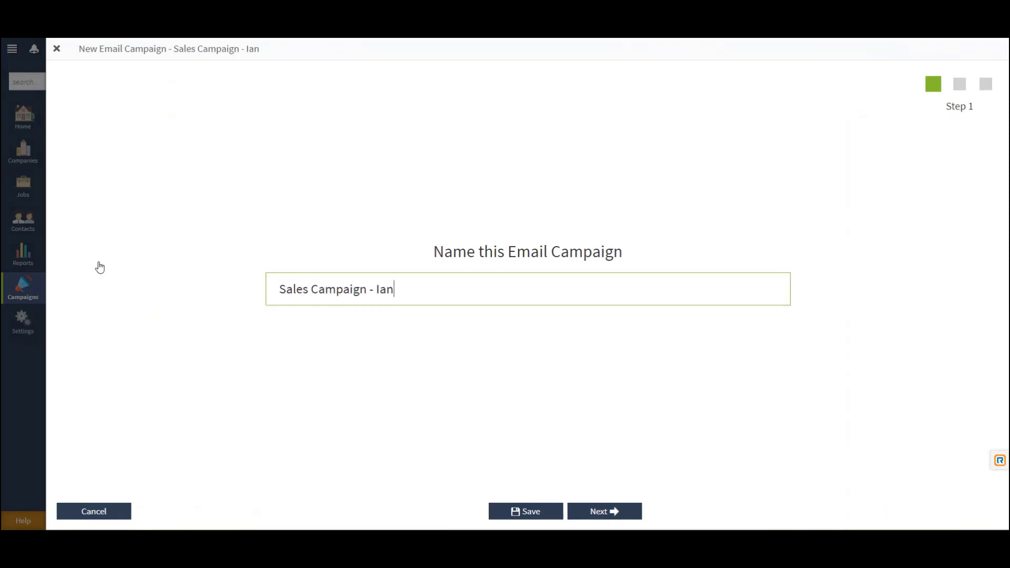
left_click(584, 511)
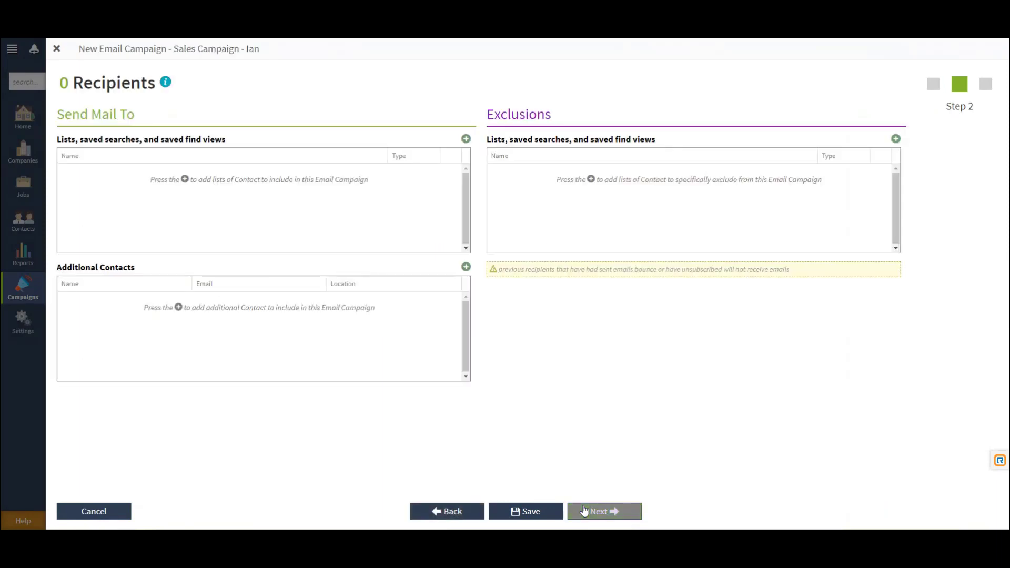
Add the static email blast list as recipients, leaving exclusions unchanged
left_click(466, 140)
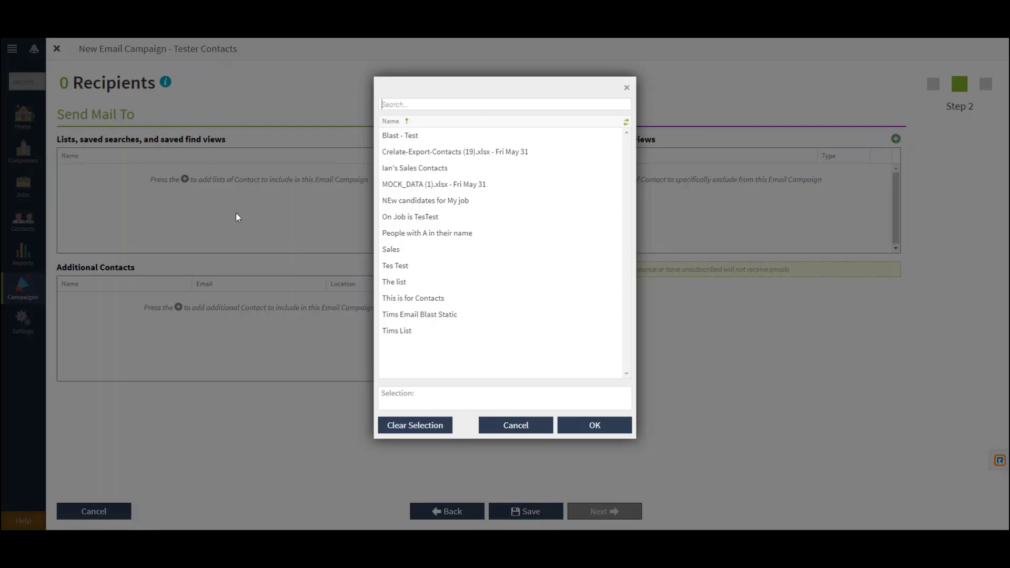
left_click(428, 316)
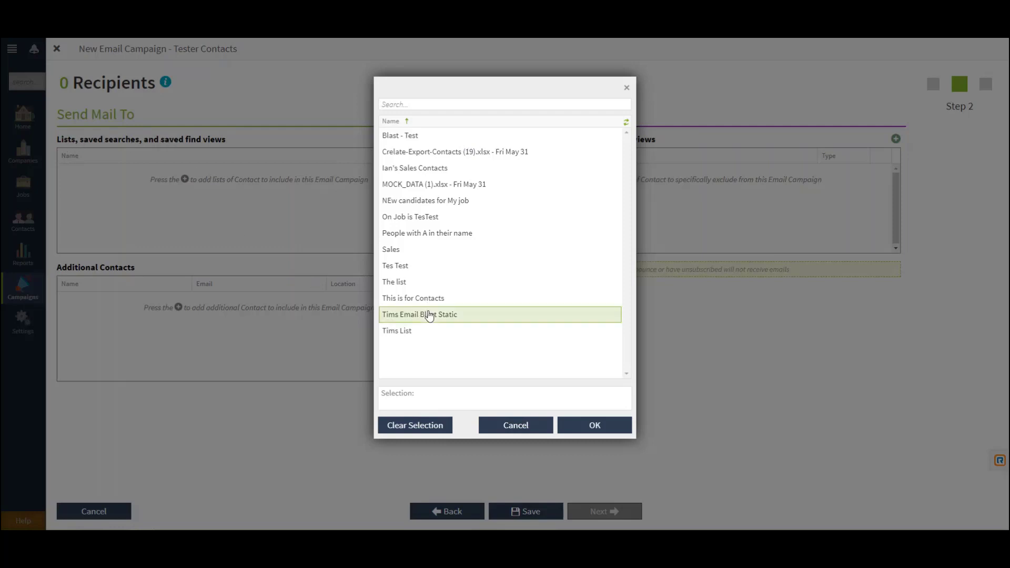
left_click(596, 426)
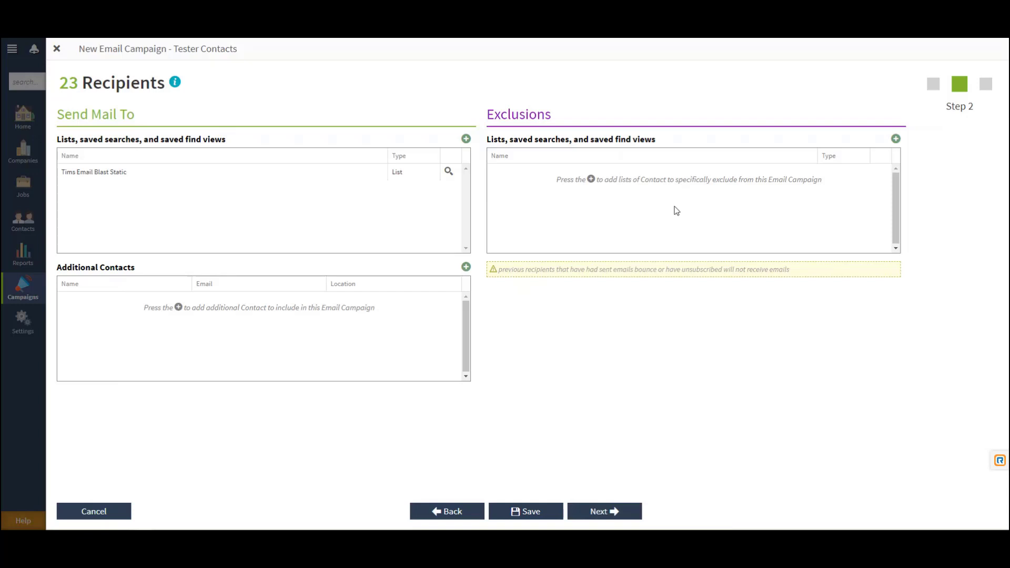
left_click(897, 139)
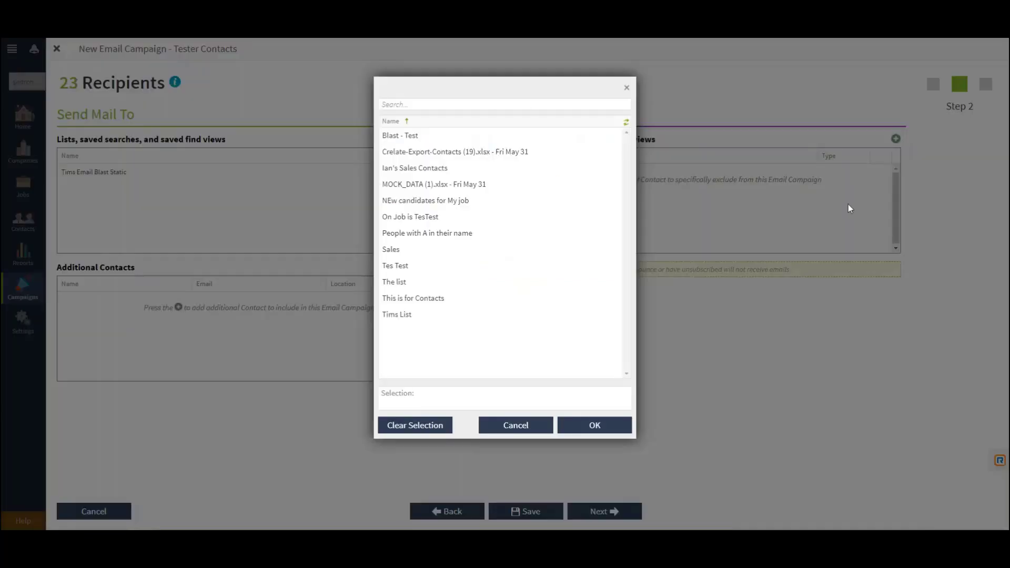
left_click(502, 426)
Add four extra contacts for 27 recipients and continue to Compose and Preview
left_click(466, 266)
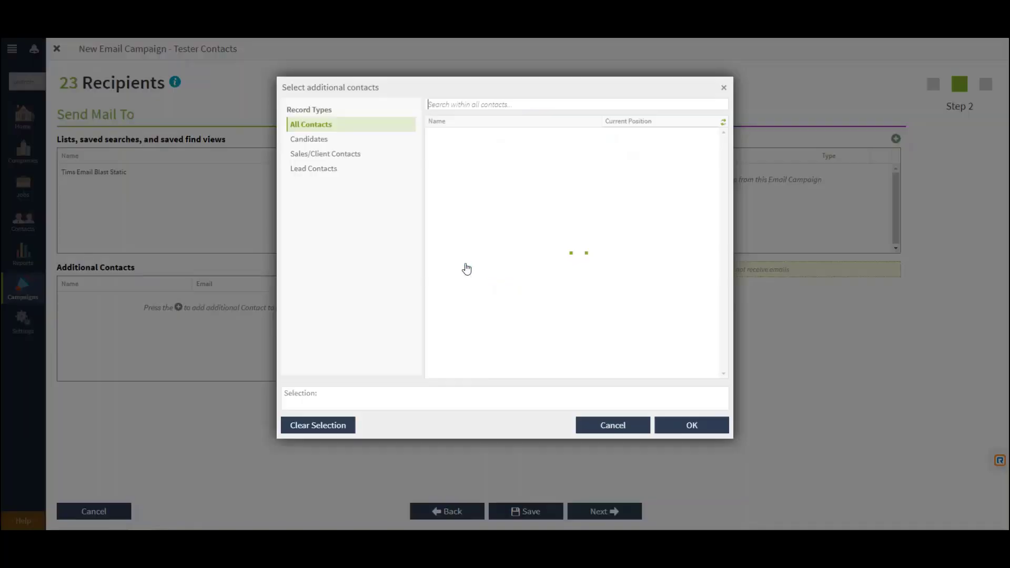
left_click(462, 266)
left_click(463, 221)
left_click(471, 331)
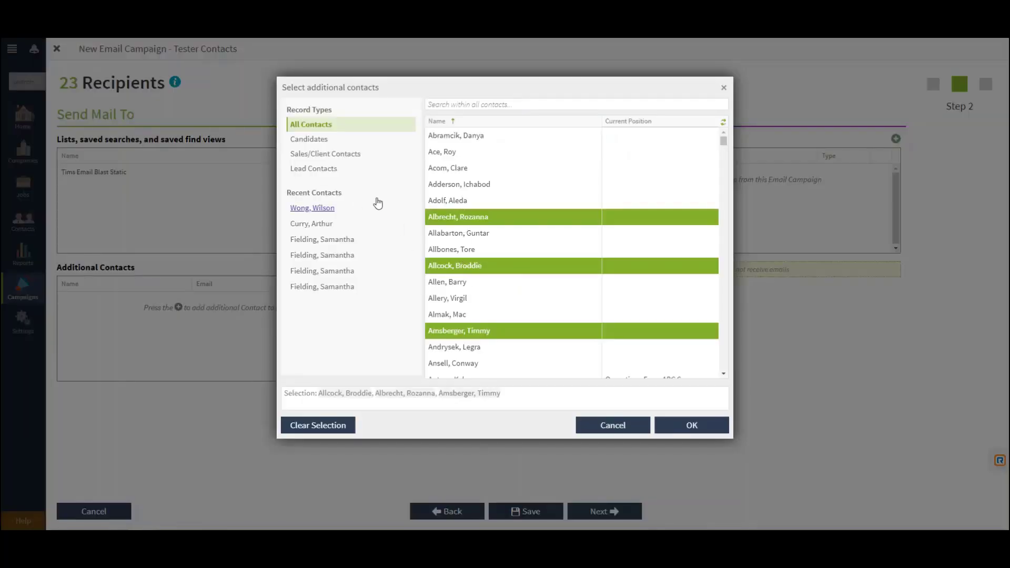
left_click(343, 209)
left_click(694, 427)
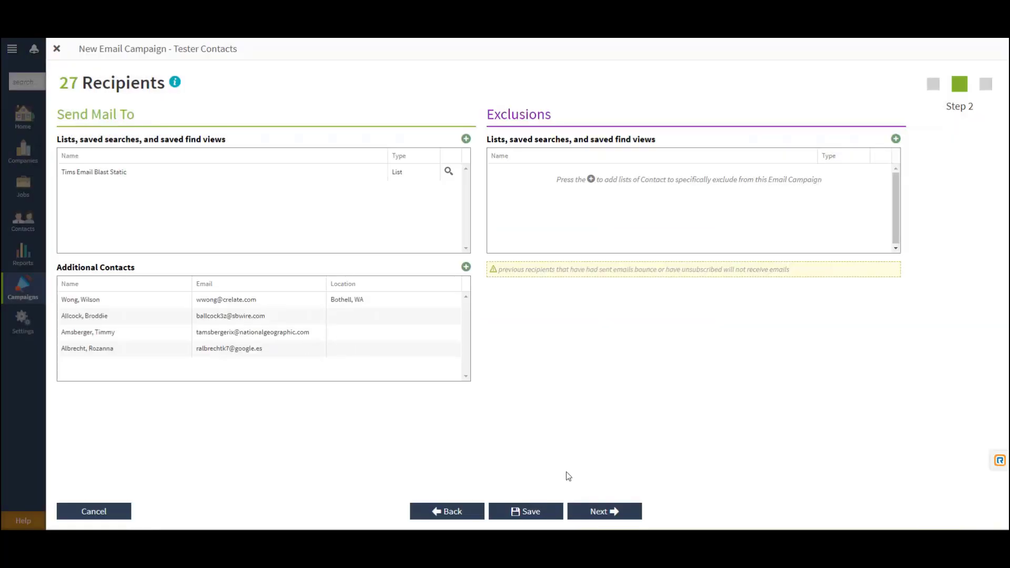
left_click(615, 513)
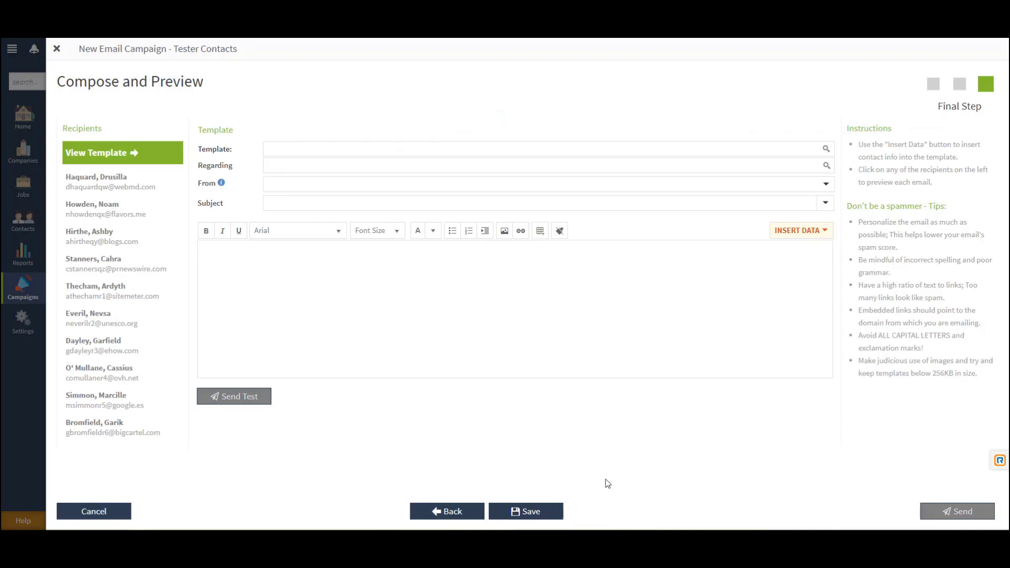
left_click(826, 150)
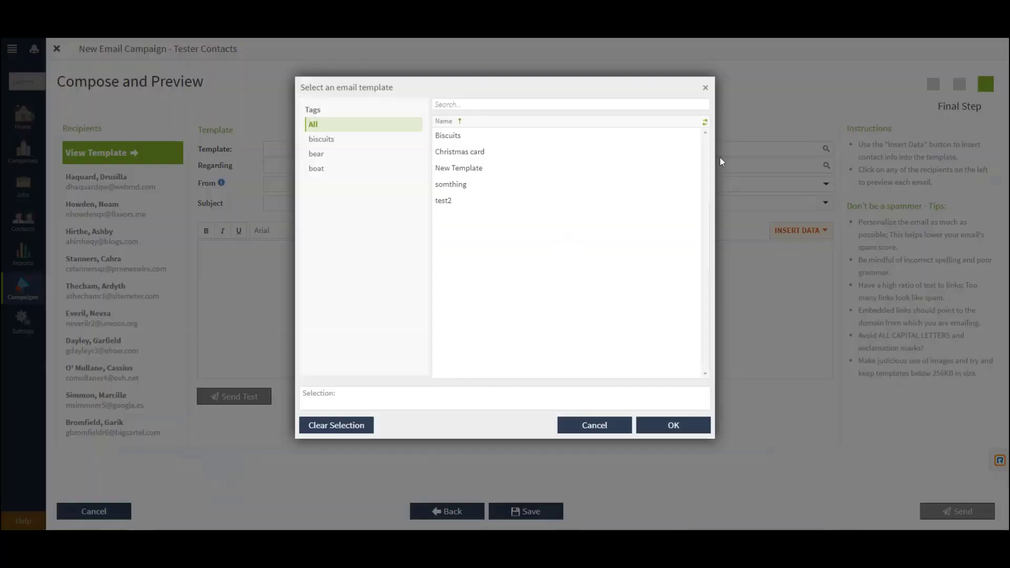
left_click(704, 88)
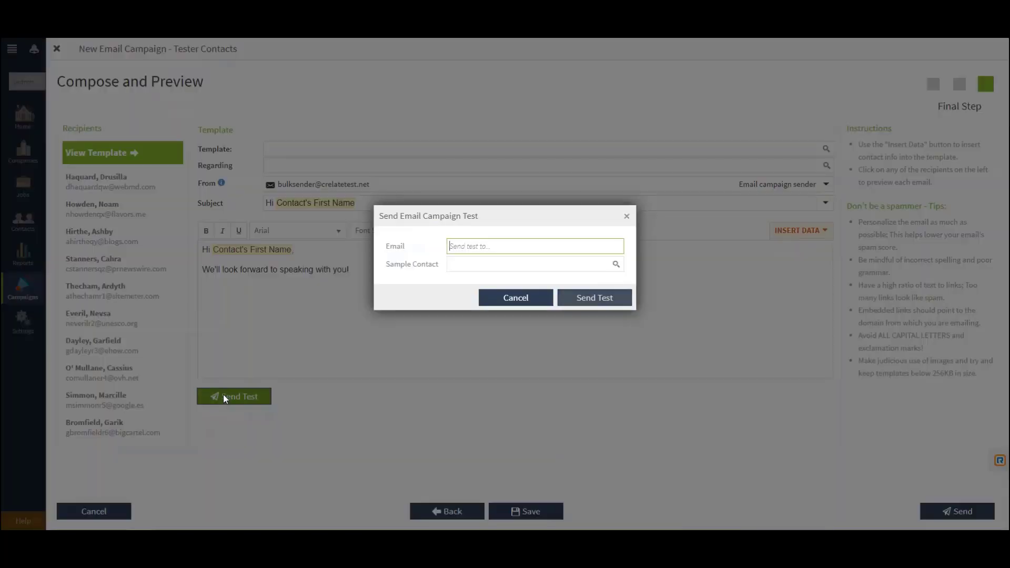
left_click(224, 396)
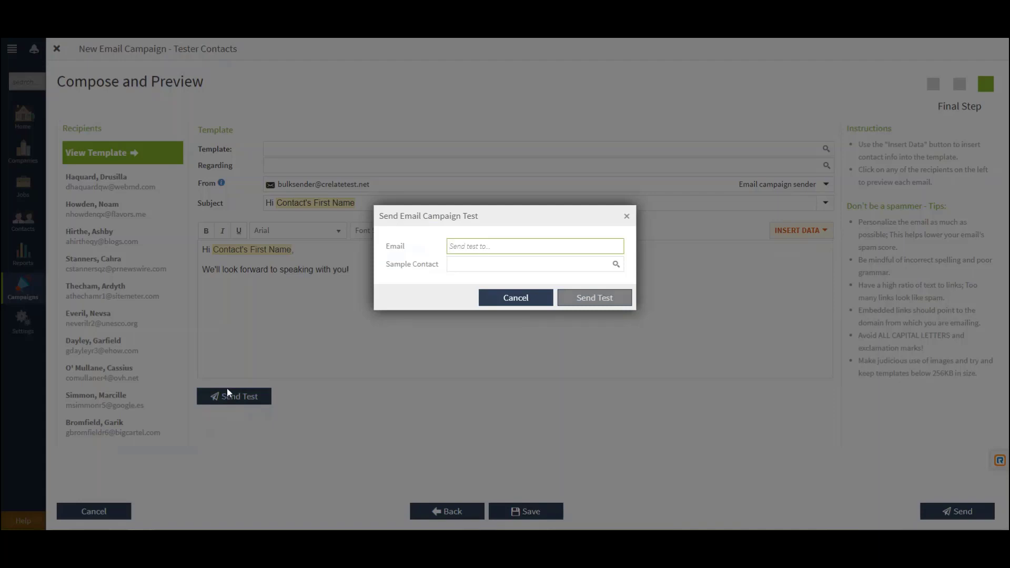
left_click(508, 298)
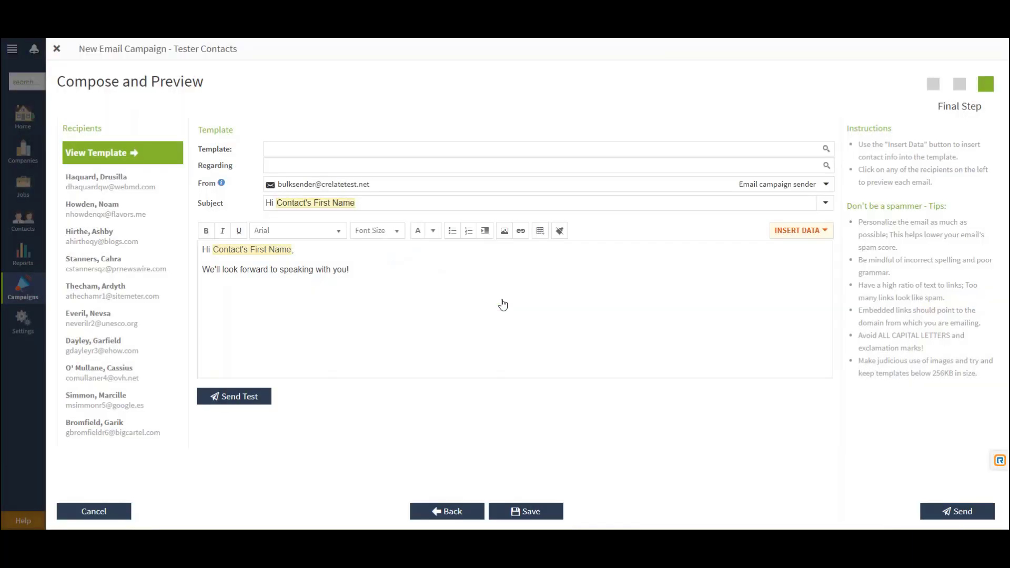
Send 'Tester Contacts' to all 27 recipients, confirming mass-email permission as Yes
left_click(957, 519)
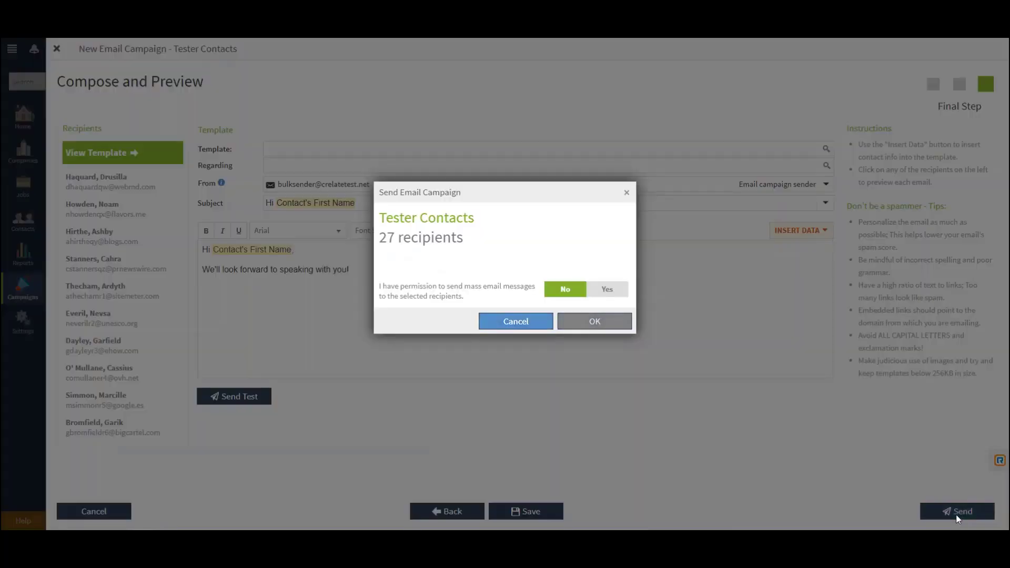
left_click(605, 290)
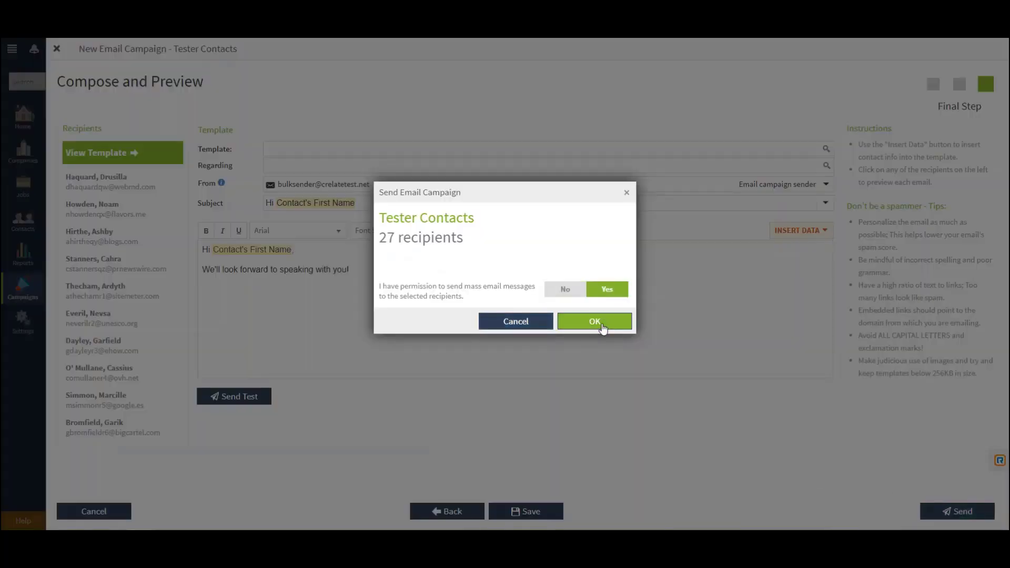
left_click(600, 322)
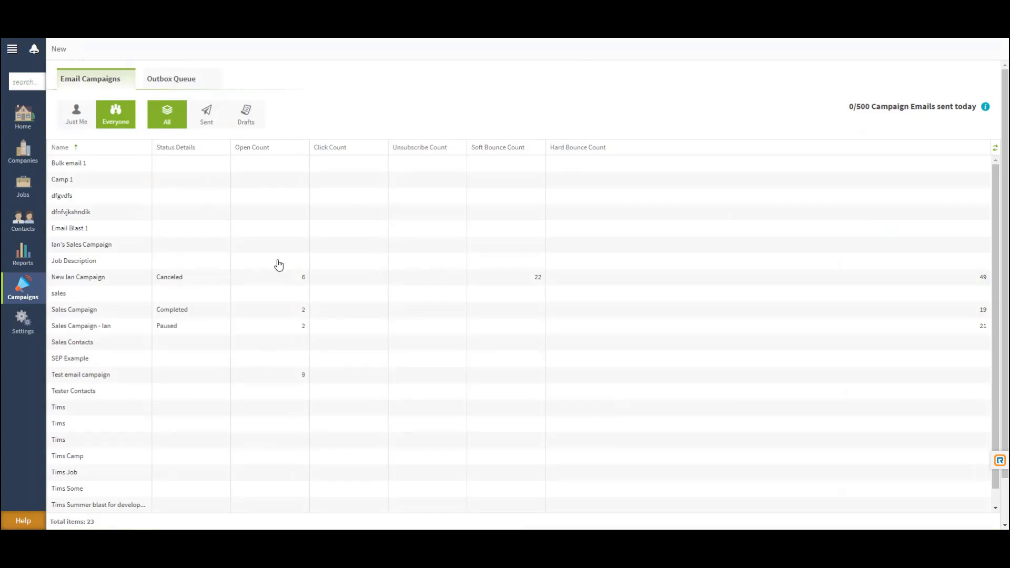
In the Outbox Queue, pause the Tester Contacts campaign and then resume it
left_click(172, 80)
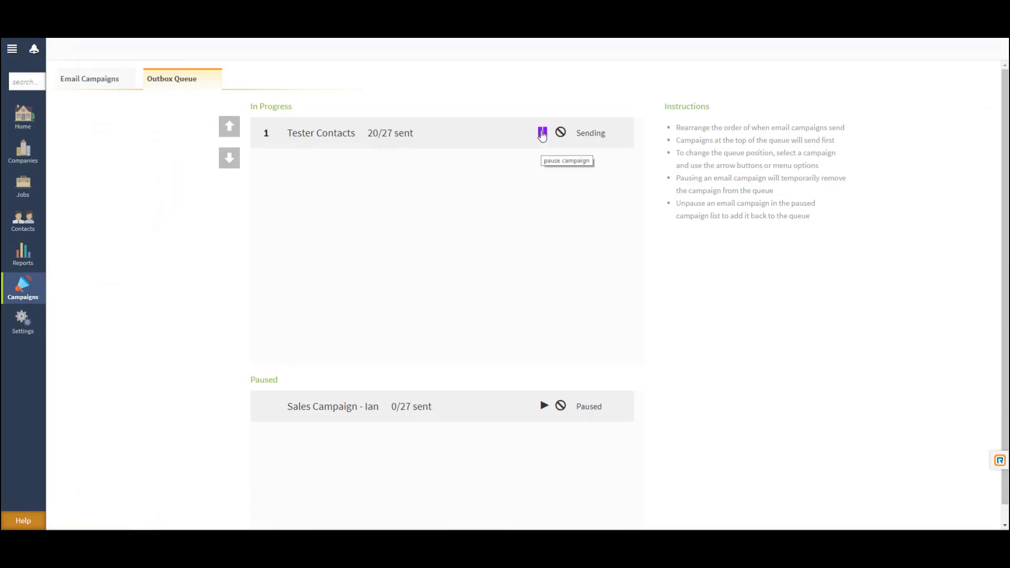
left_click(542, 134)
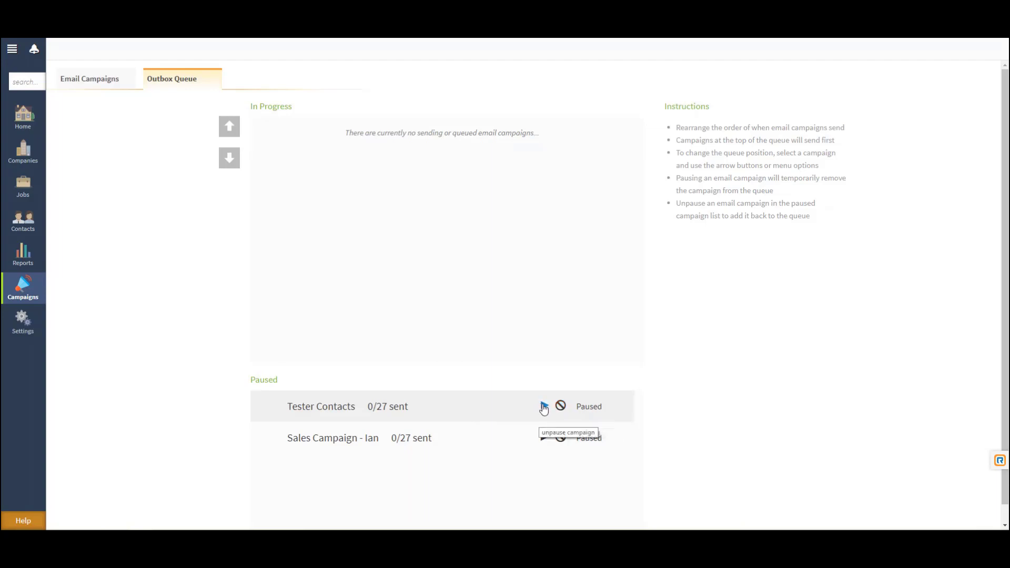
left_click(544, 407)
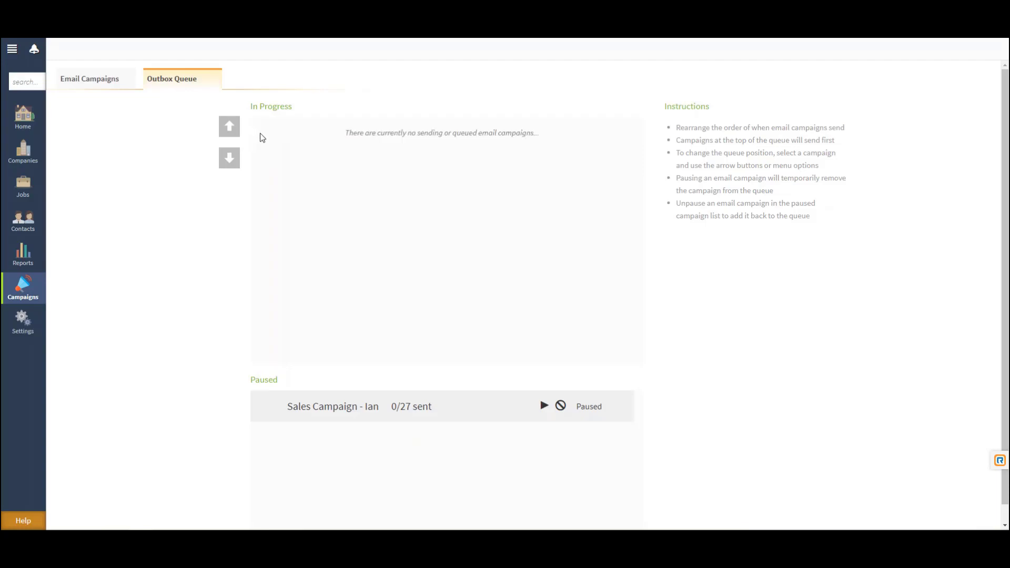
Open the New Ian Campaign's results report from the Email Campaigns list
left_click(89, 86)
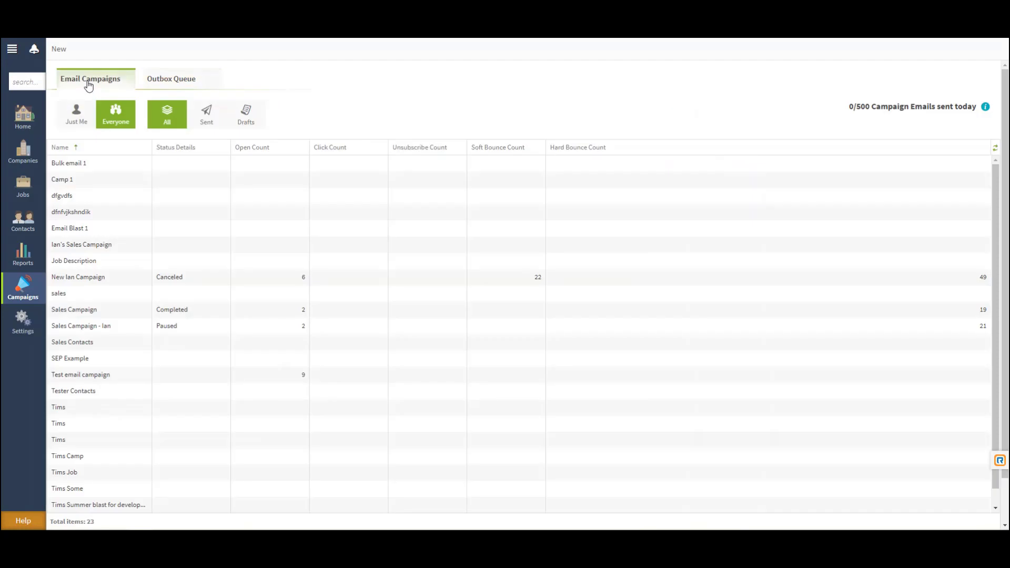
left_click(95, 281)
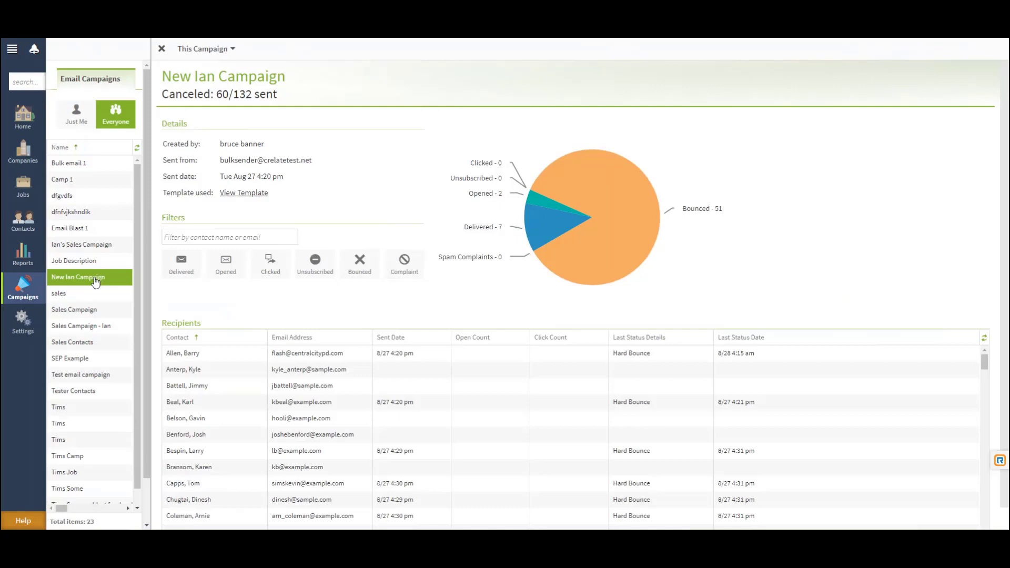
mouse_move(596, 226)
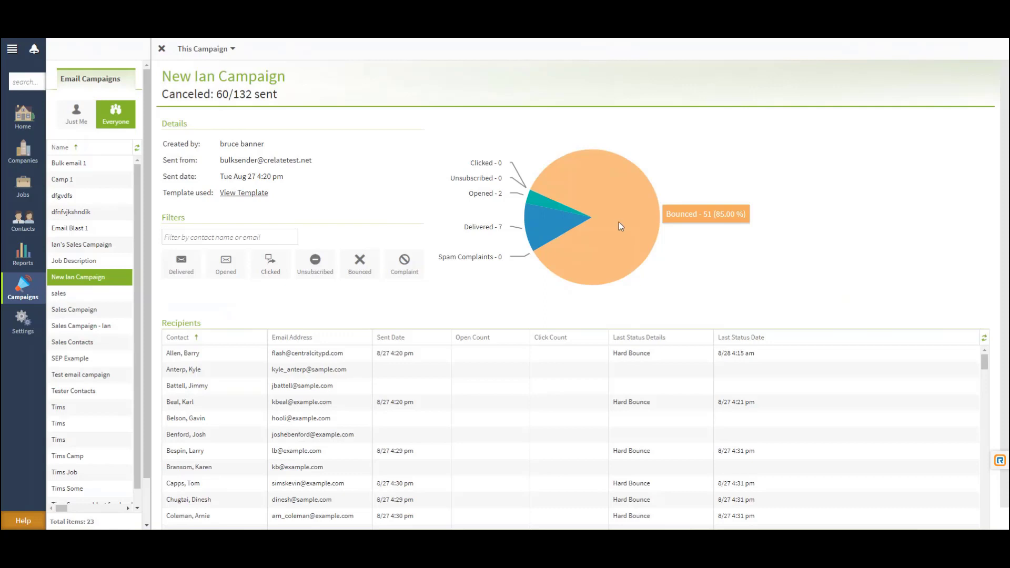
mouse_move(547, 226)
mouse_move(546, 203)
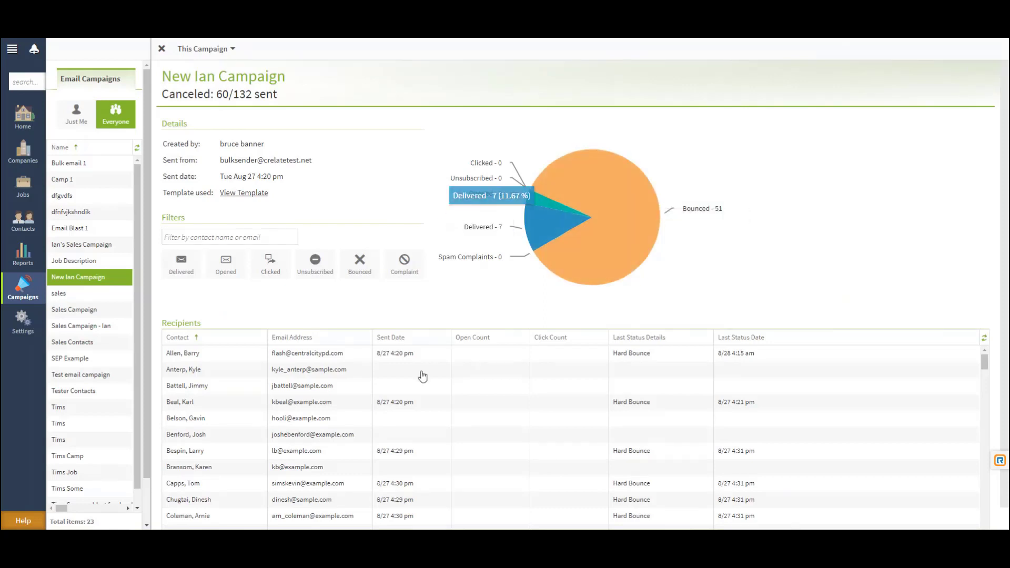
scroll(421, 375, "down", 3)
scroll(422, 376, "up", 3)
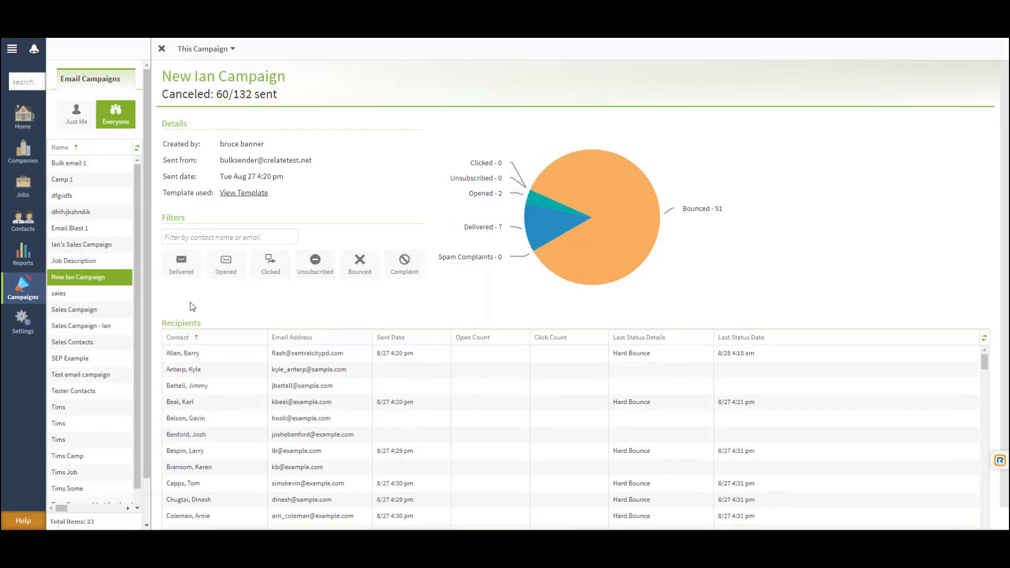
Toggle the Opened and Bounced recipient filters on and off, then view the sent template
left_click(228, 271)
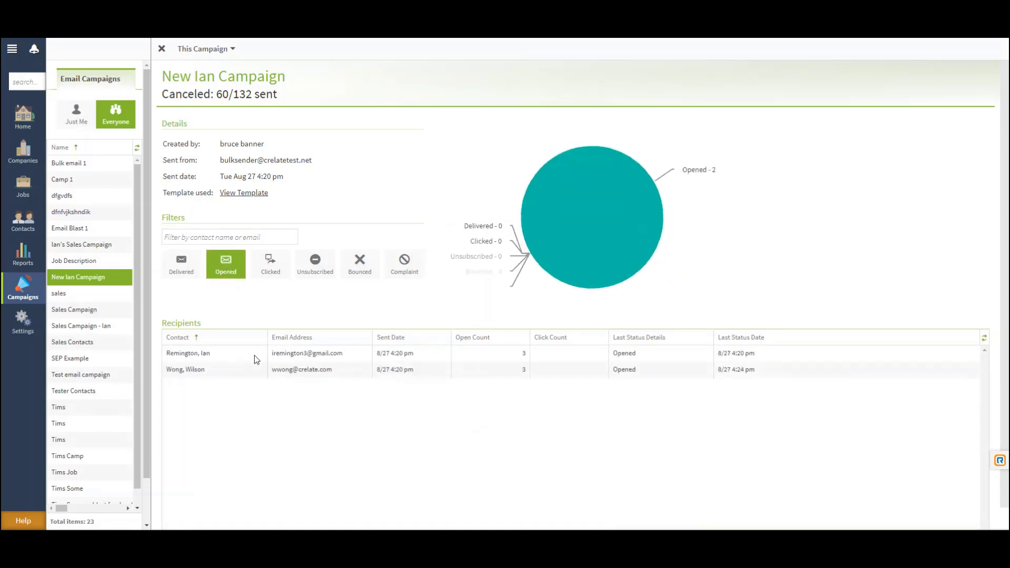
left_click(230, 270)
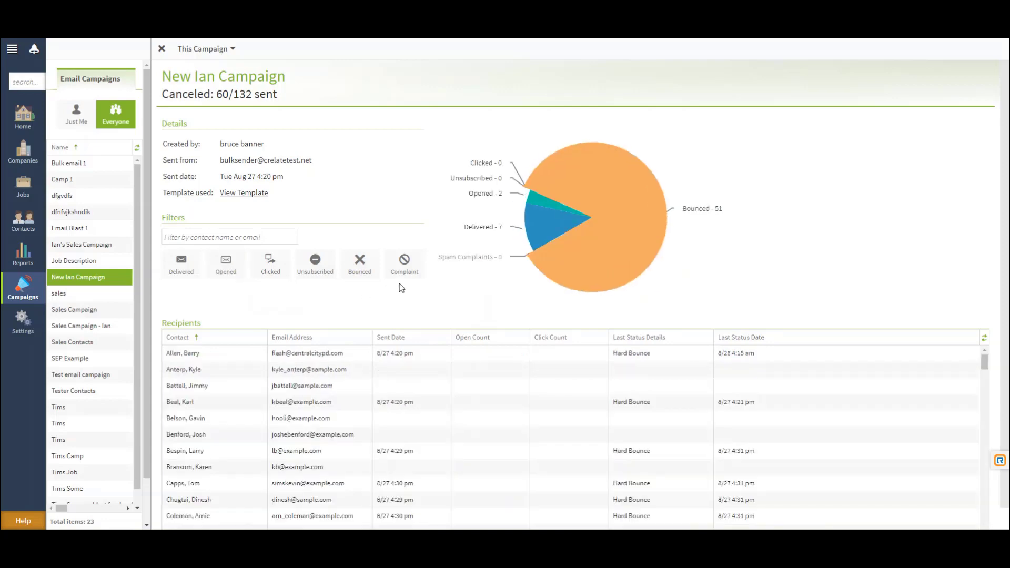
left_click(362, 269)
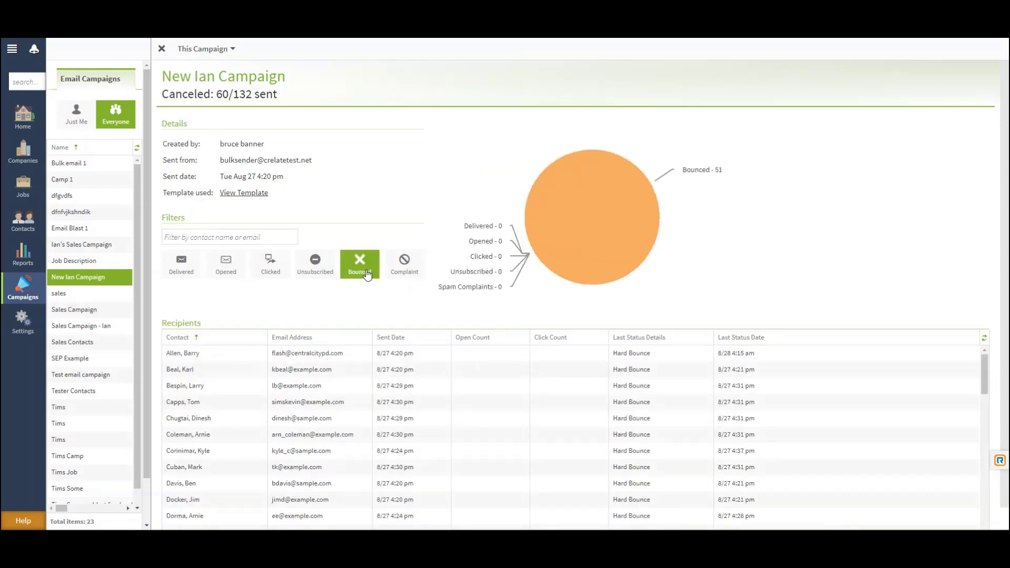
left_click(367, 275)
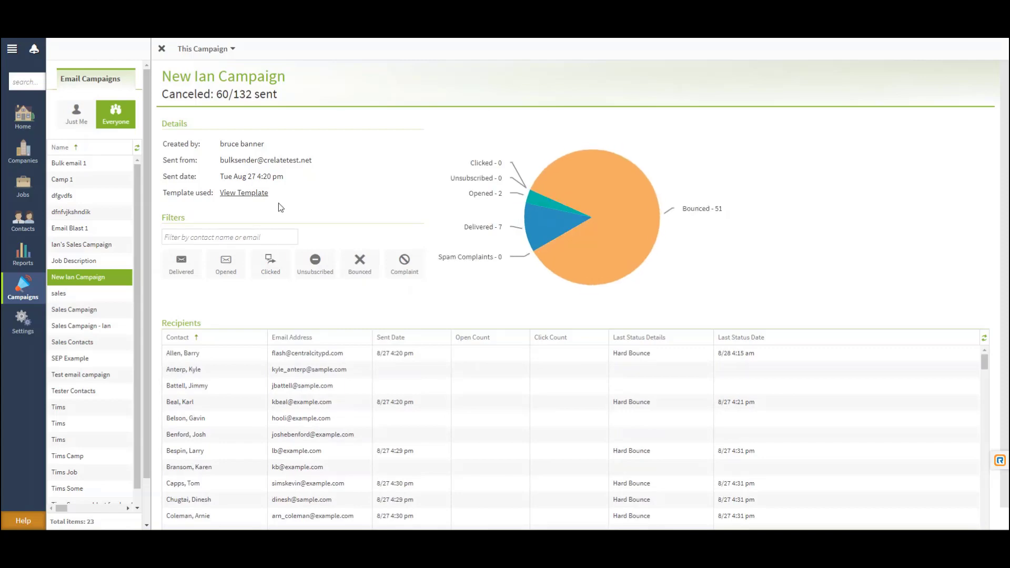
left_click(239, 195)
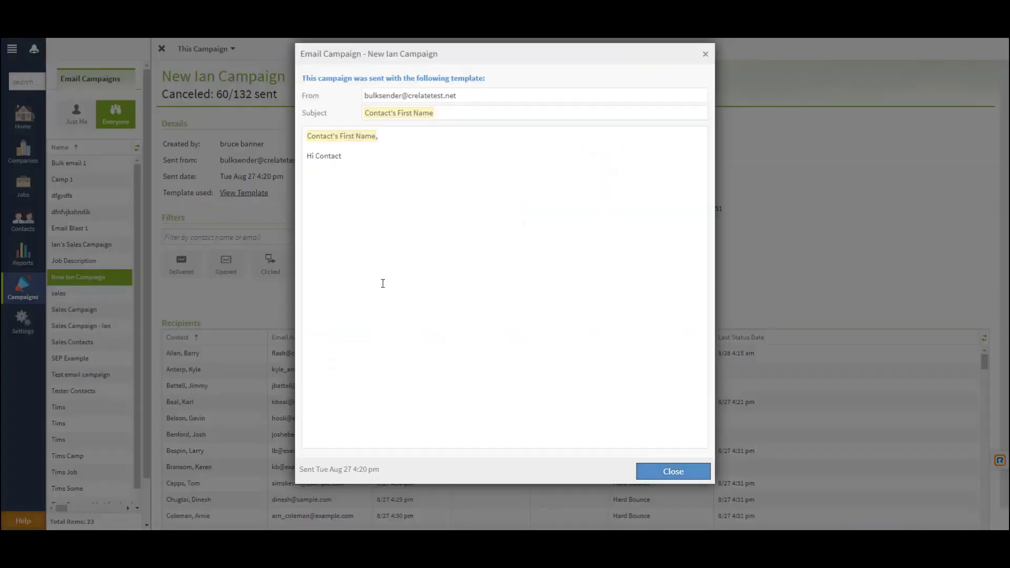